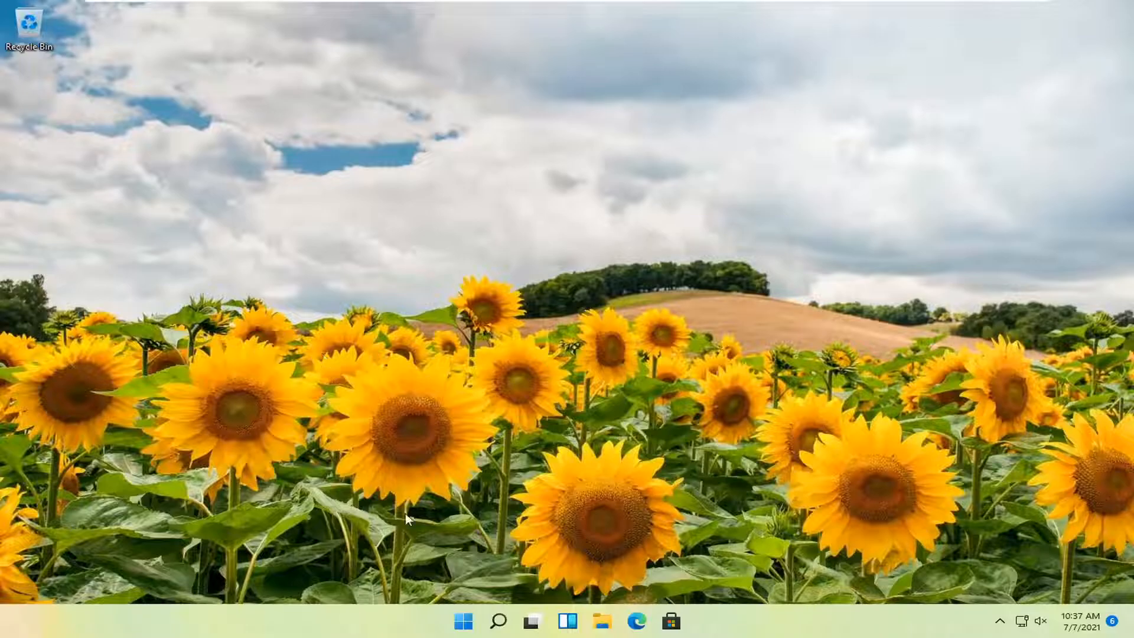
Step: Launch Settings from the Start button's Win+X quick menu
right_click(462, 625)
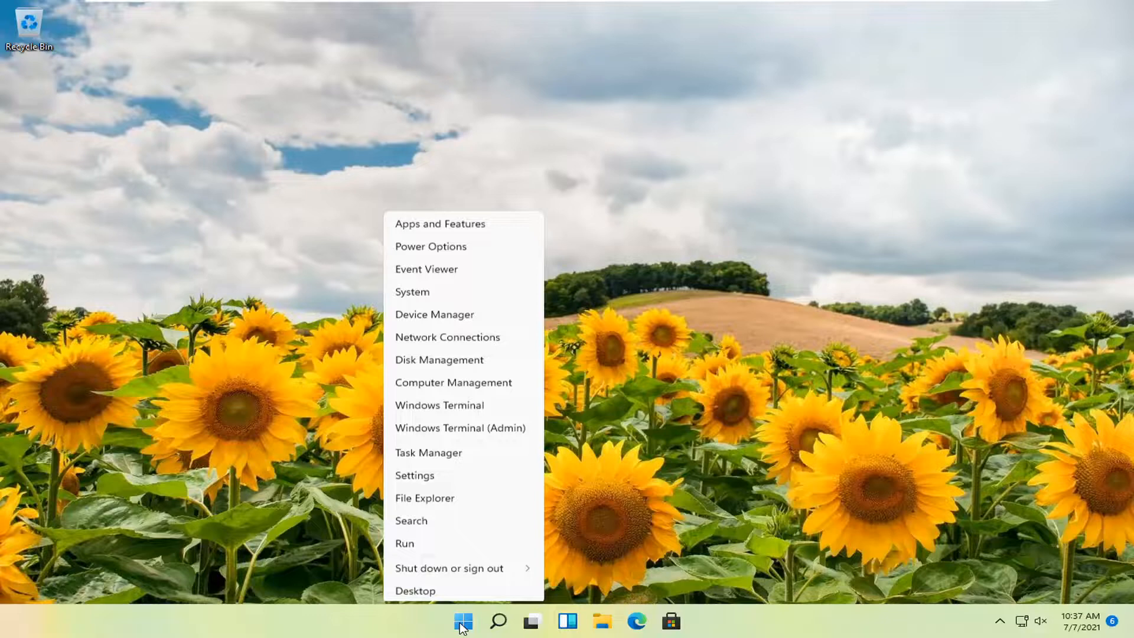
click(409, 475)
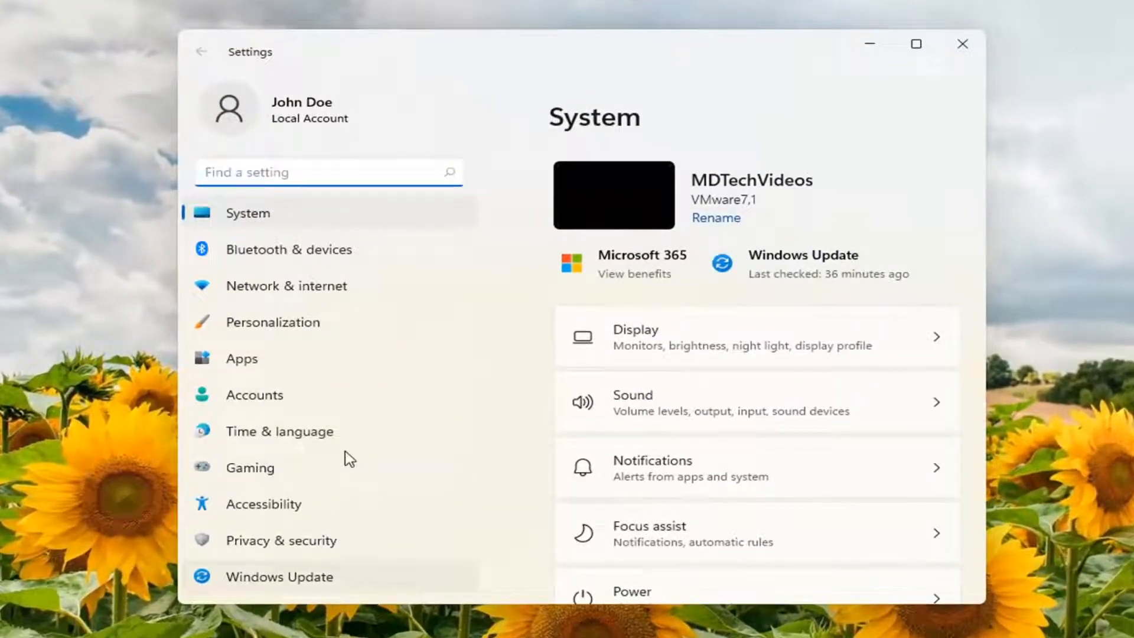
Step: Go to Network & internet and reach the Proxy settings page
click(296, 297)
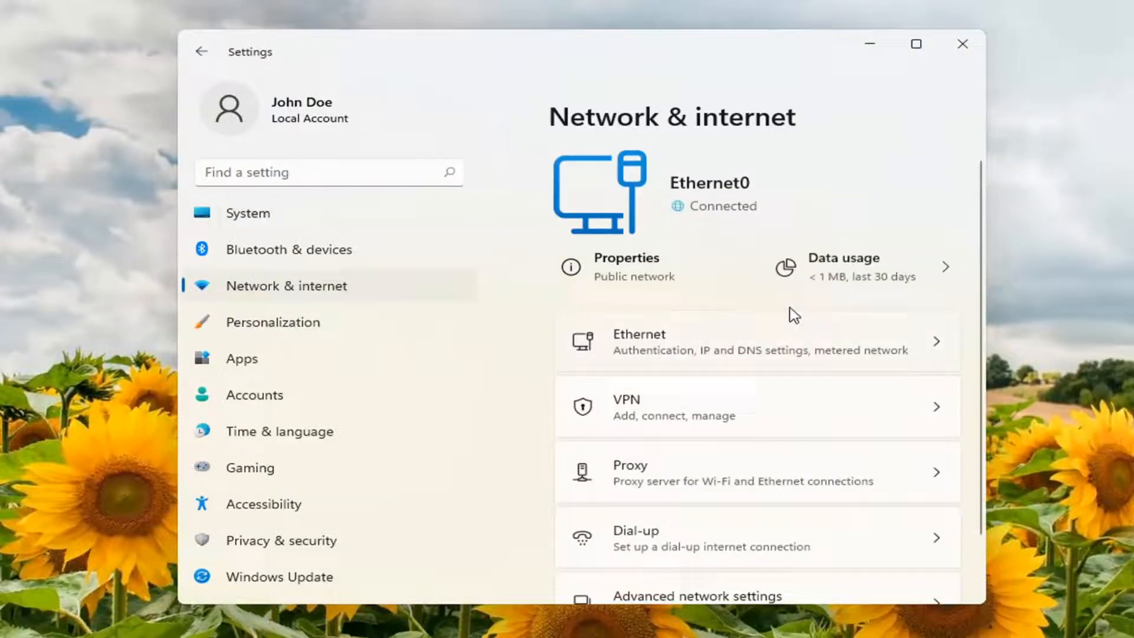
scroll(709, 390, down, 1)
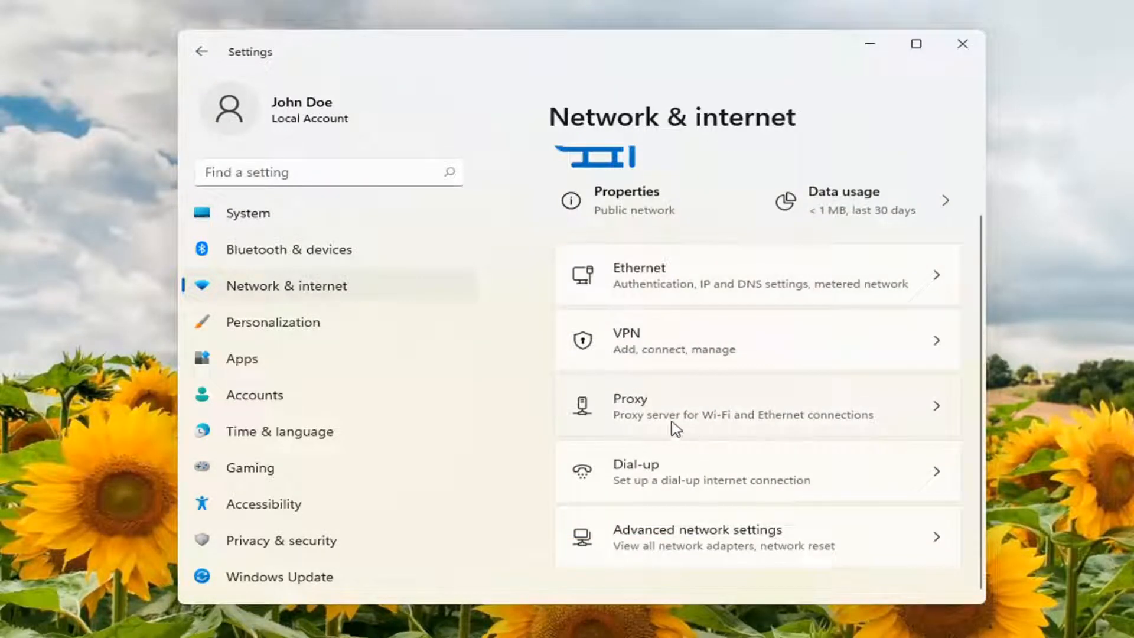
click(801, 418)
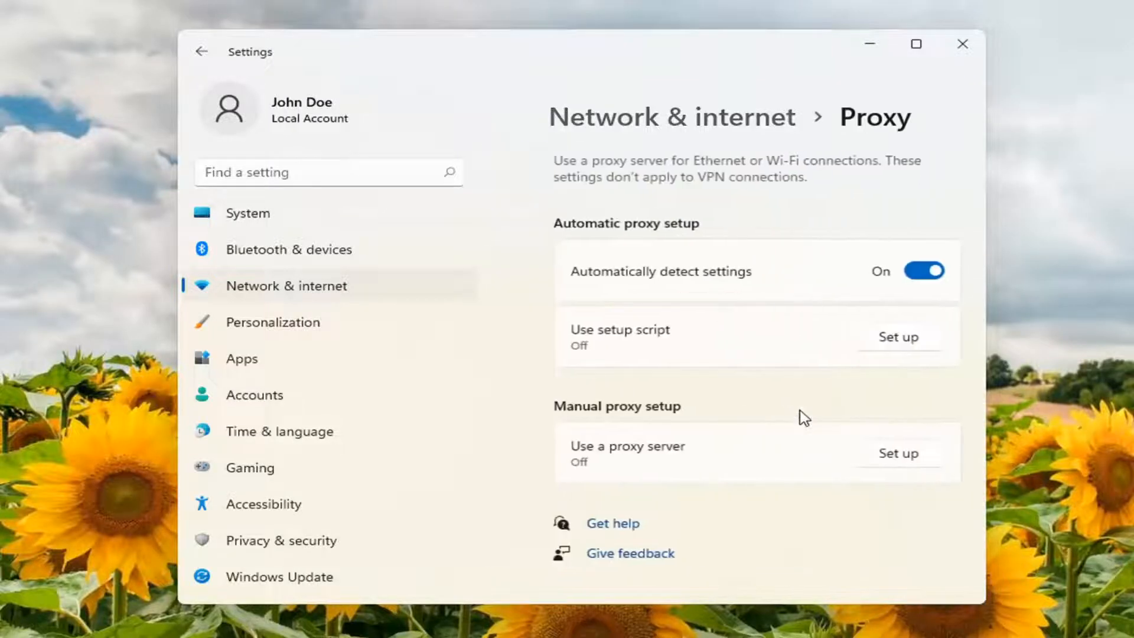
Step: Save the manual proxy with Use a proxy server switched On, then reopen it for editing
click(901, 458)
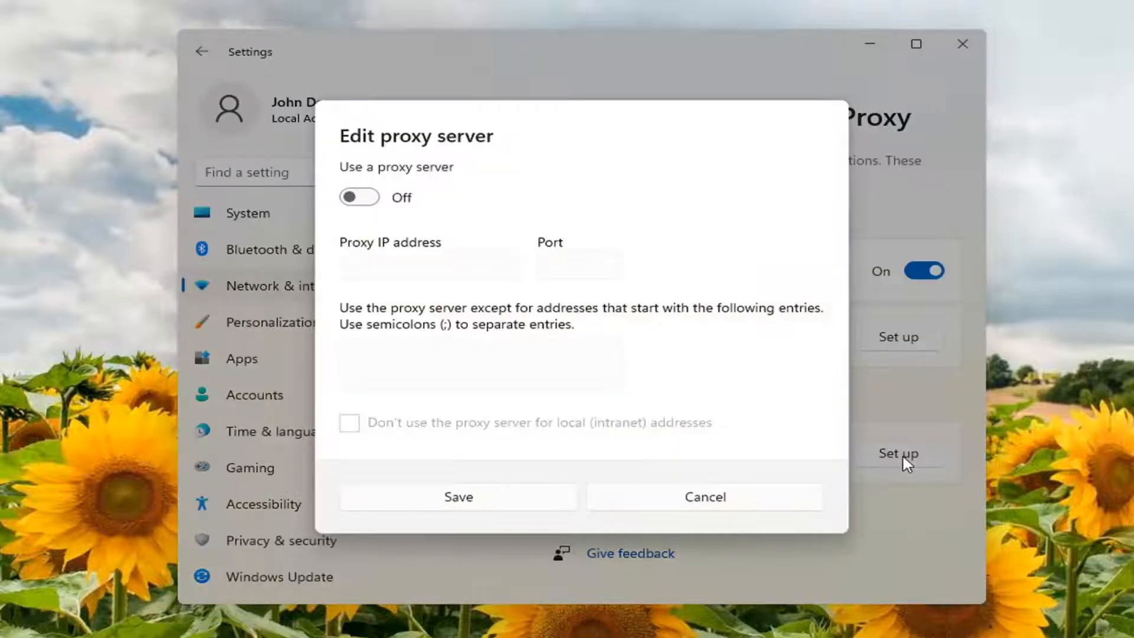
click(360, 198)
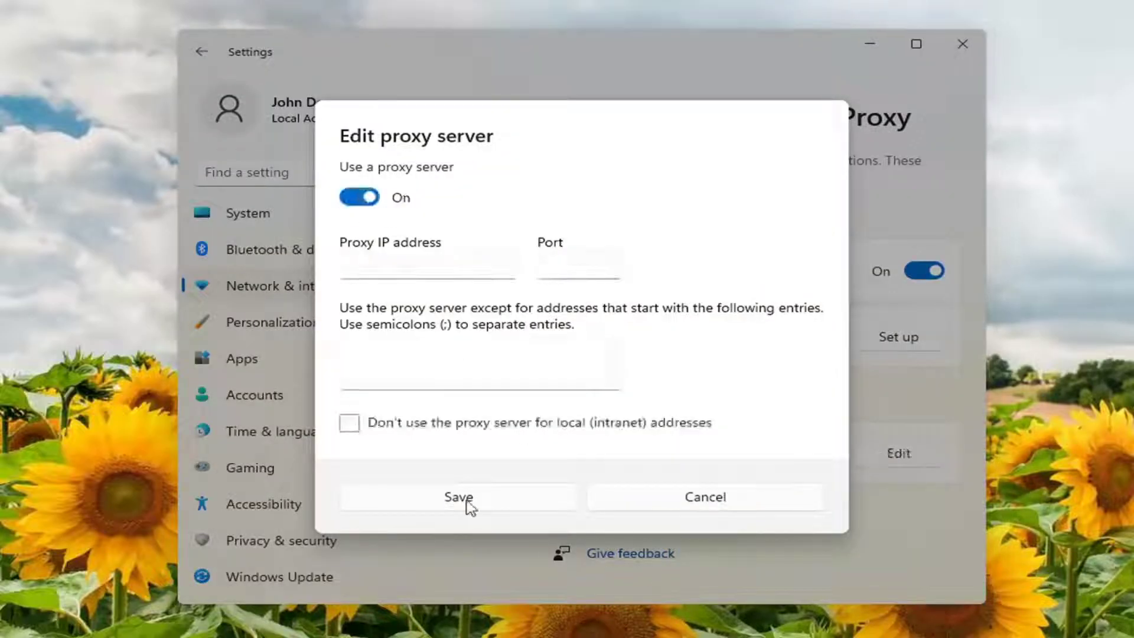
click(503, 508)
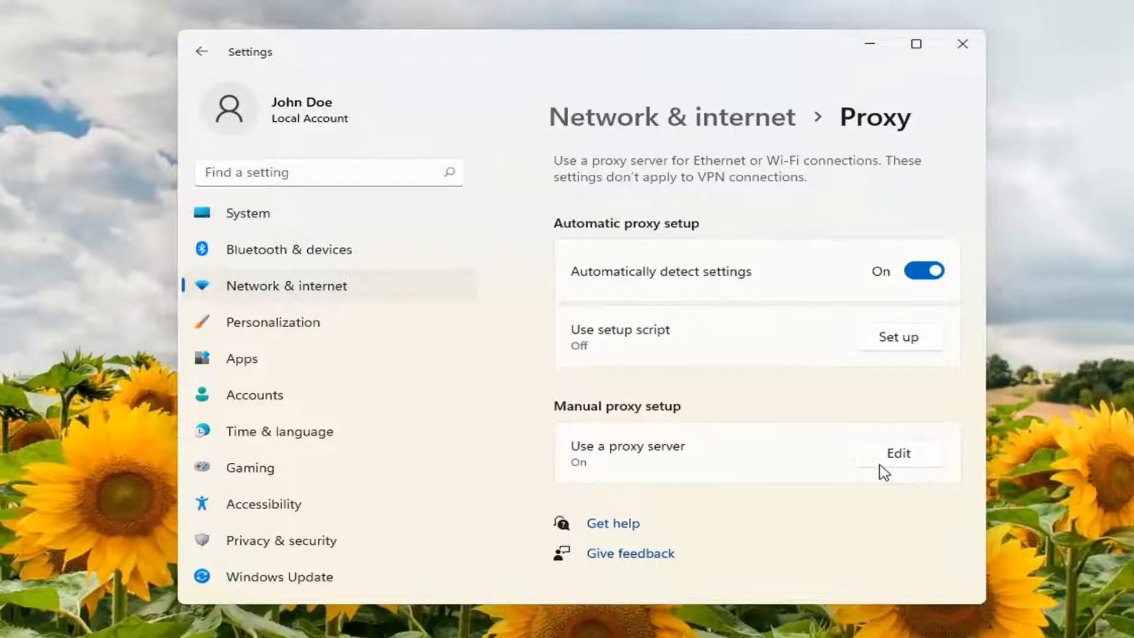
click(896, 454)
Step: Save the manual proxy with Use a proxy server switched Off
click(359, 198)
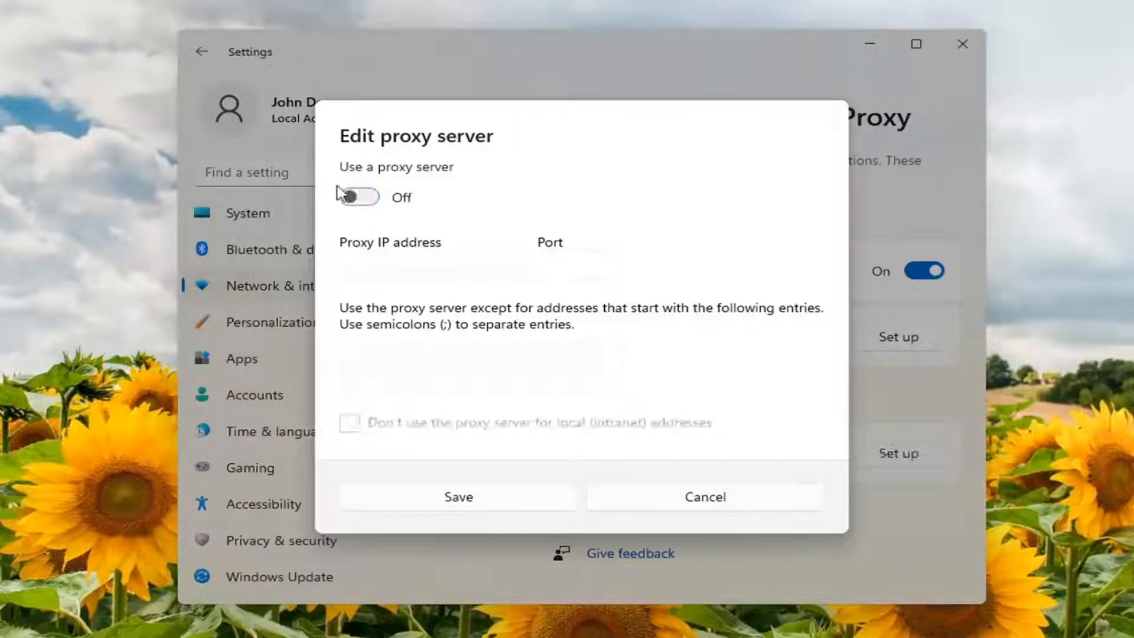
click(497, 501)
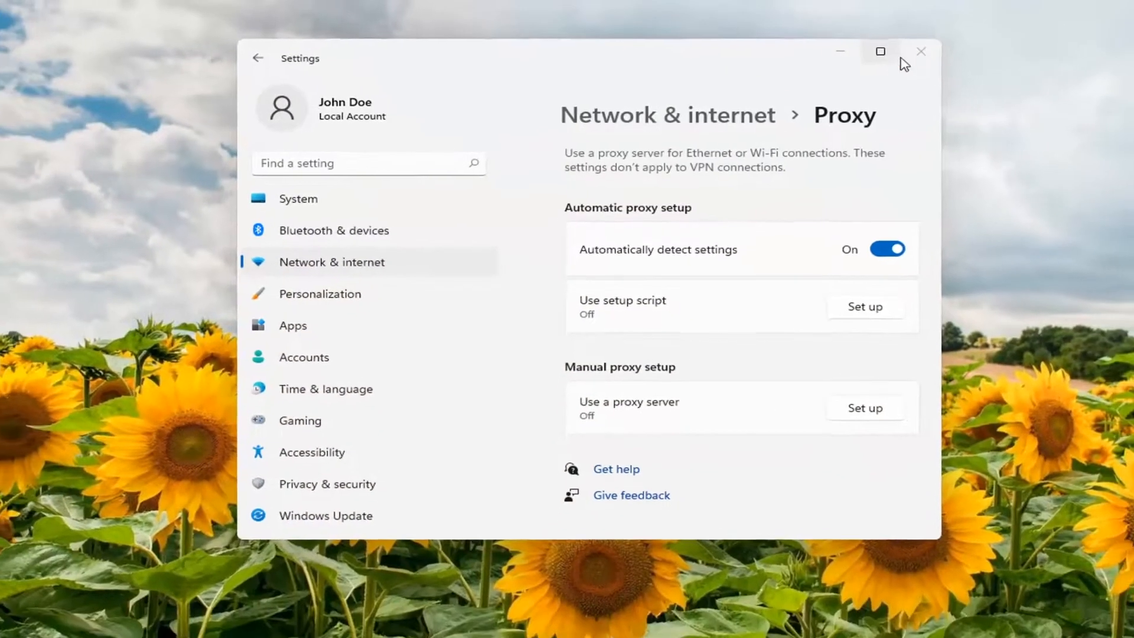
Step: Close the Settings window, leaving the desktop showing
click(888, 62)
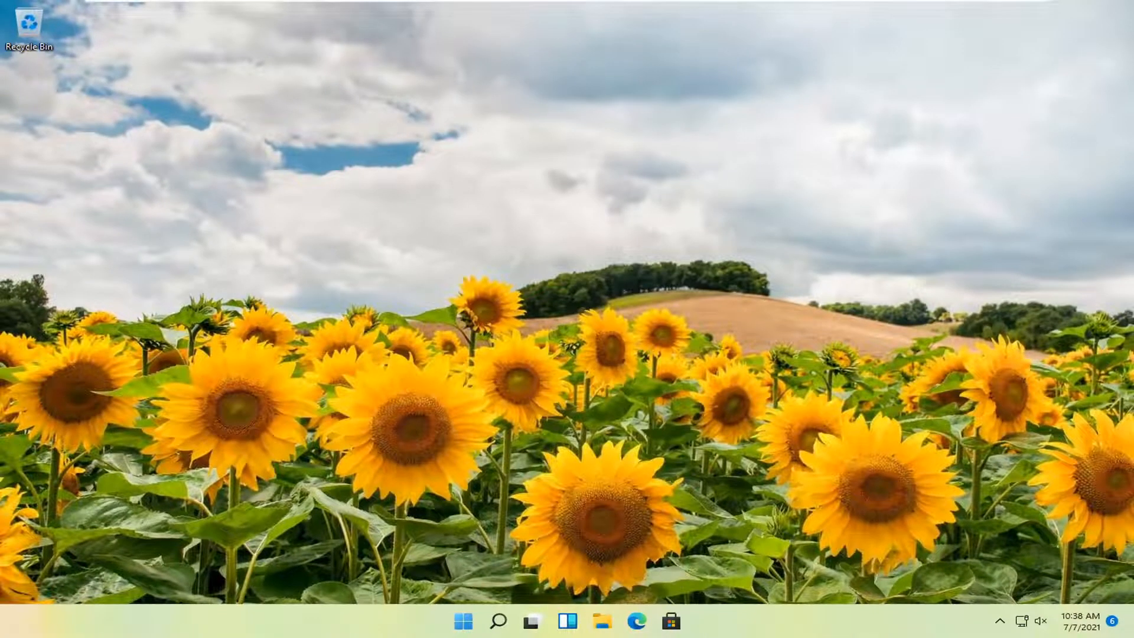